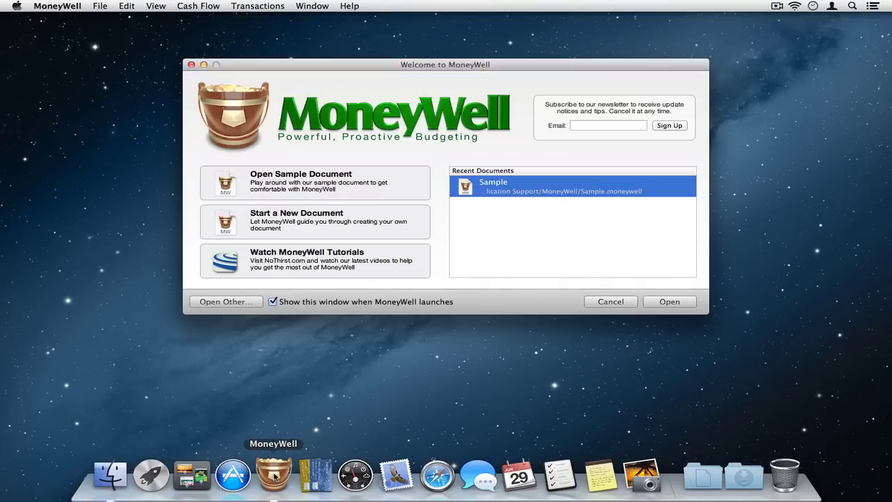
- Open MoneyWell's sample budget document from the Welcome window
left_click(365, 188)
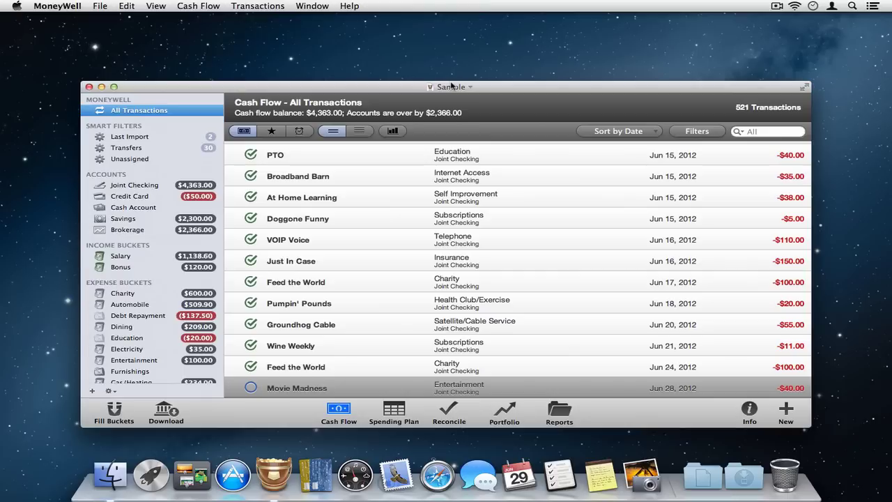
- Enter and exit full screen, then show the Joint Checking register with its 499 transactions
left_click(806, 89)
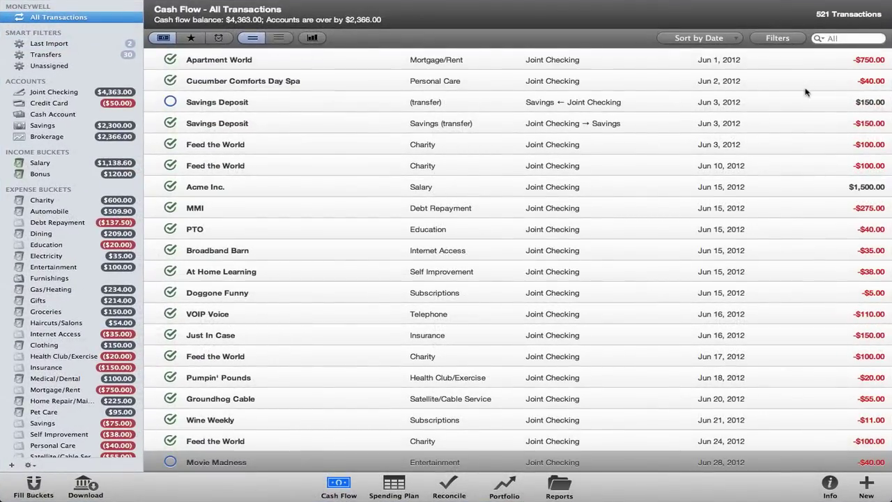
key("Escape")
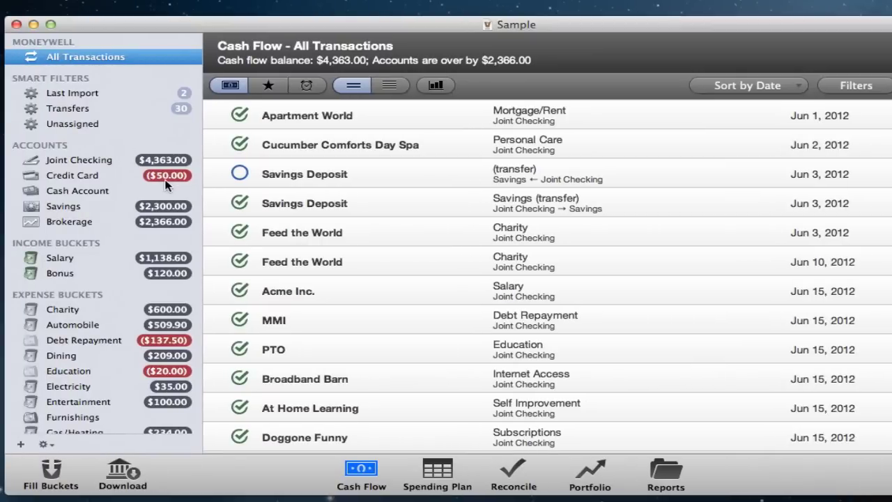
left_click(107, 162)
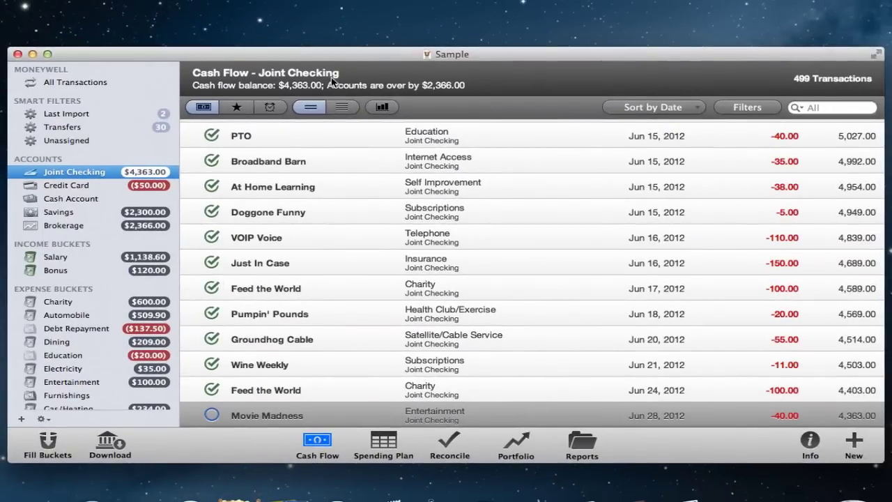
left_click(441, 176)
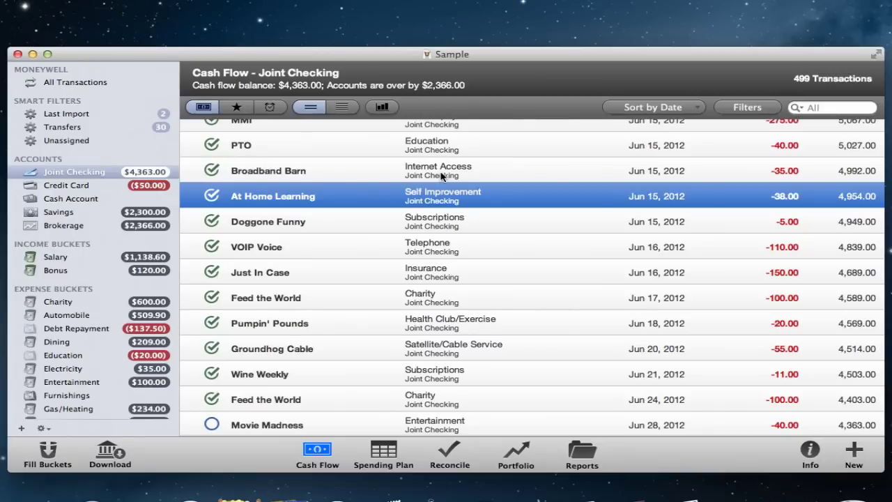
left_click(434, 280, "shift")
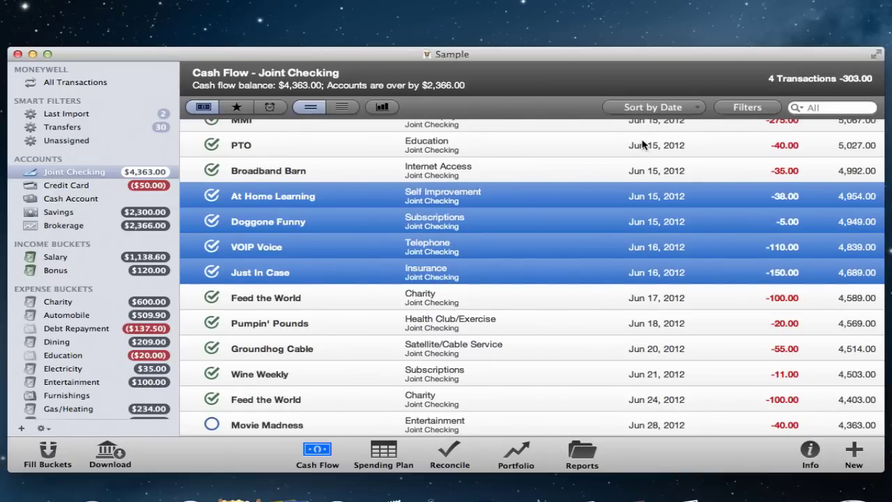
left_click(547, 181)
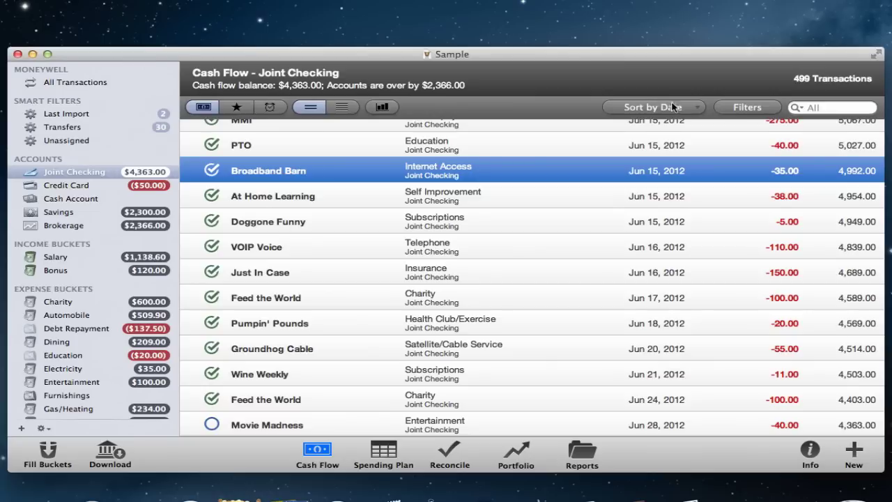
- Search transactions for 'dog', clear that filter, then show the Salary income bucket's cash flow
left_click(816, 108)
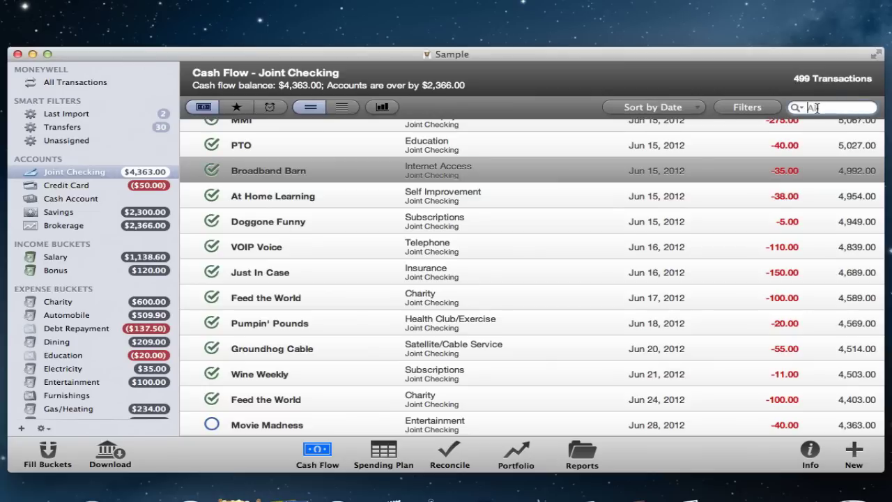
type("dog")
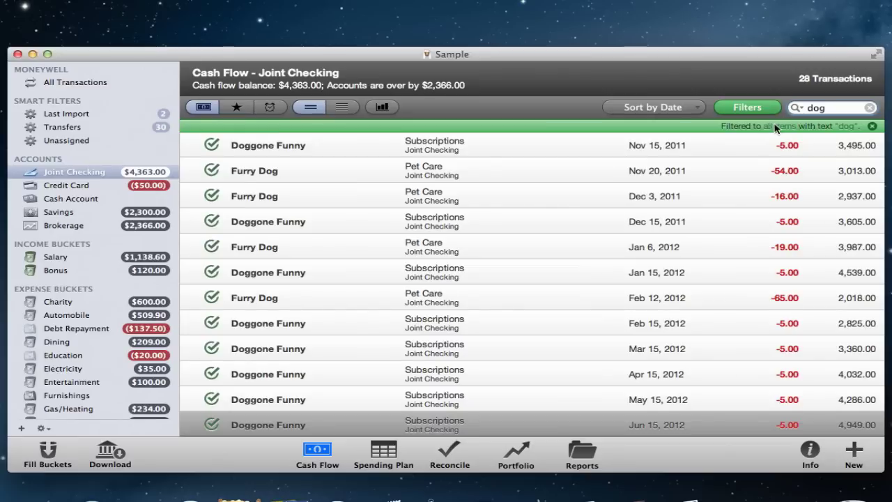
left_click(872, 127)
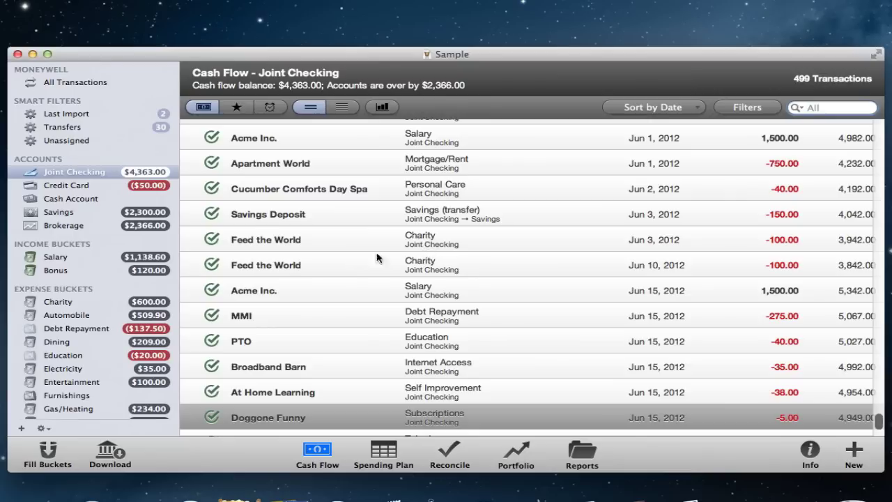
left_click(101, 258)
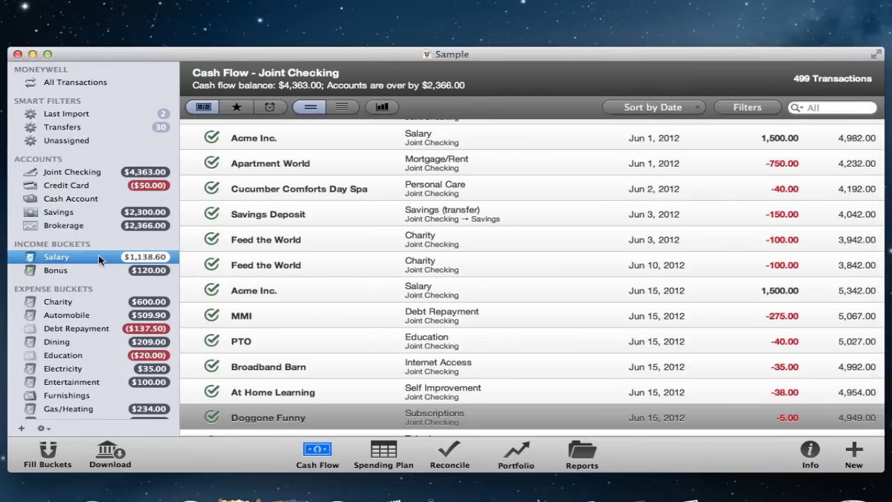
- View Savings, return to Joint Checking, and open the Movie Madness transaction's Info panel
left_click(85, 213)
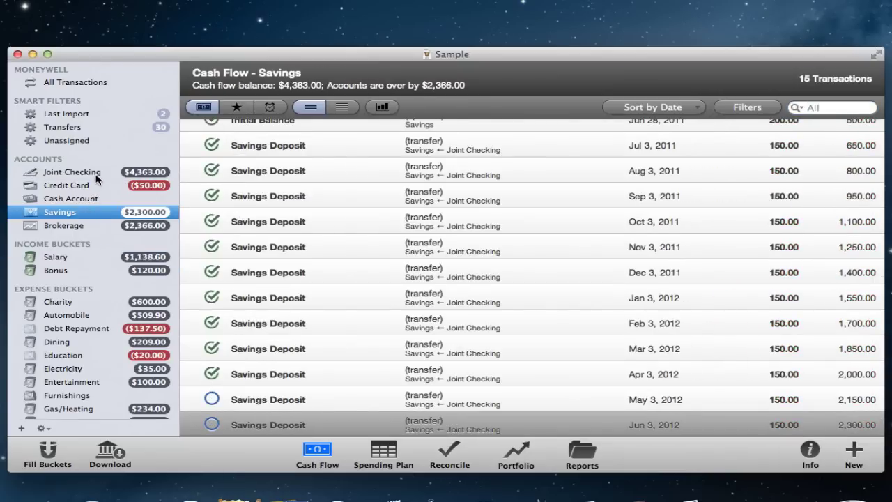
left_click(98, 175)
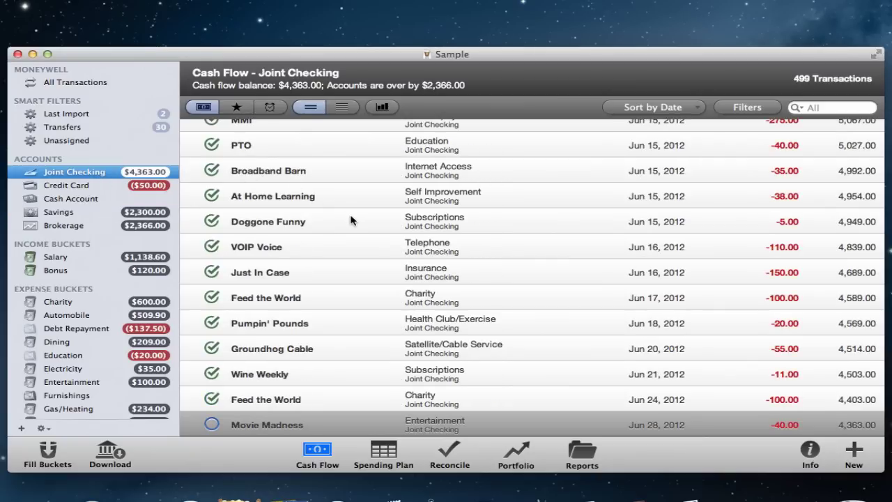
double_click(462, 423)
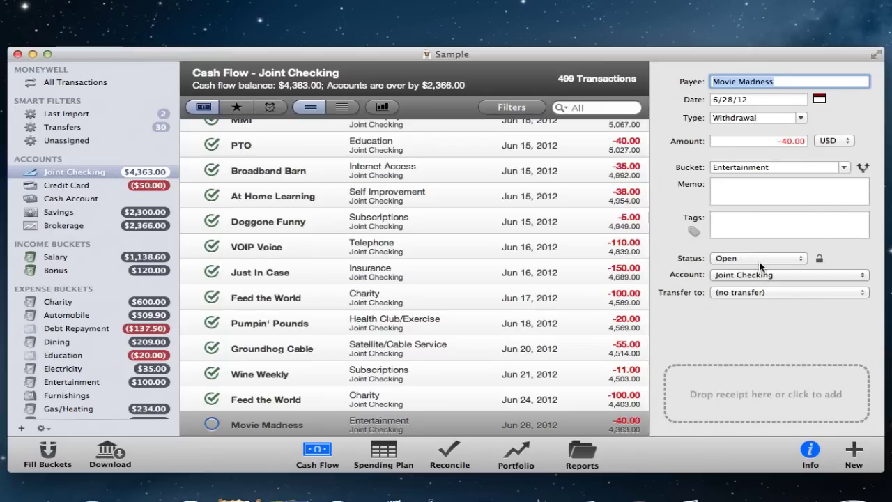
- Add a 6/29/12 Gas-n-Go Automobile withdrawal of 50.00 to Joint Checking, then show Favorites
left_click(810, 451)
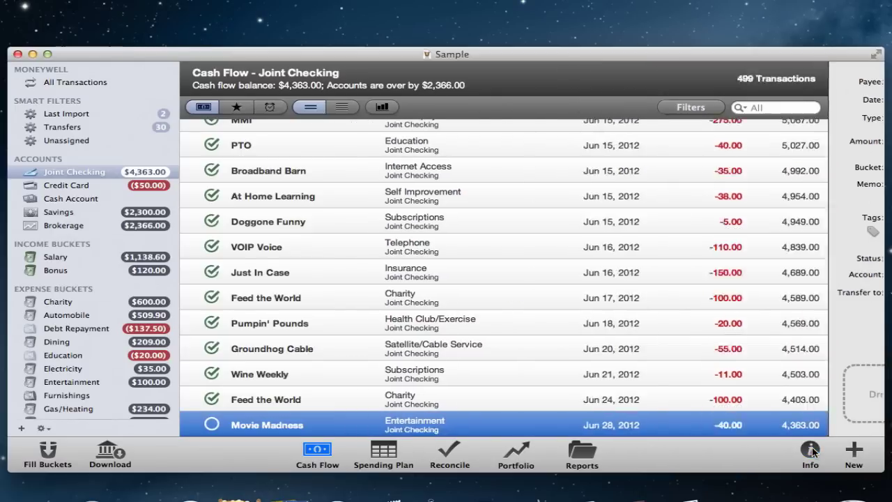
left_click(854, 451)
type("G")
key("Return")
key("Tab")
key("Tab")
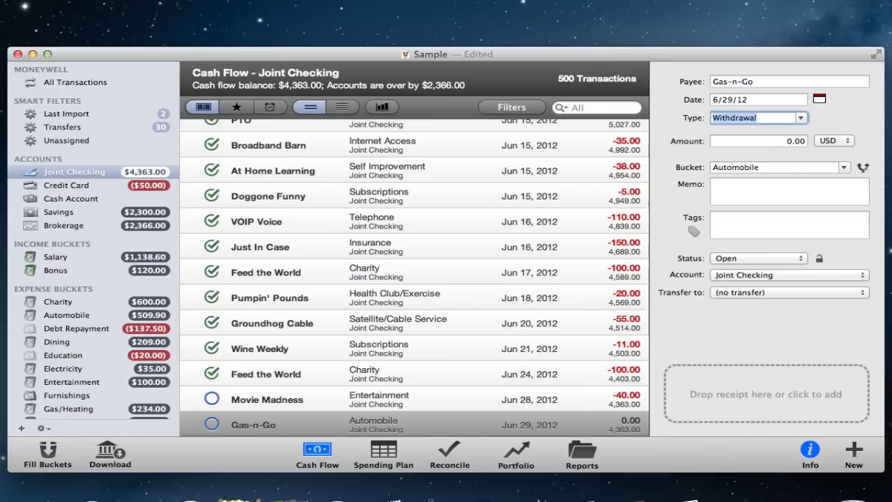
key("Tab")
type("50")
key("Return")
left_click(810, 451)
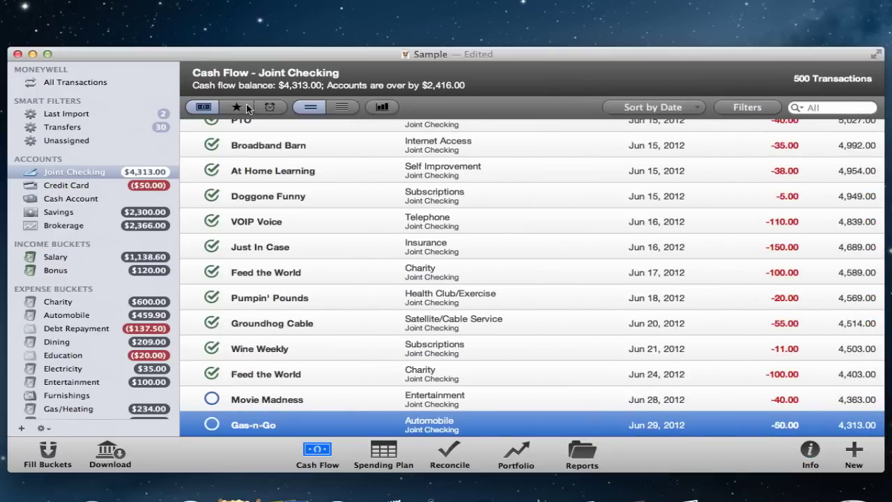
left_click(246, 105)
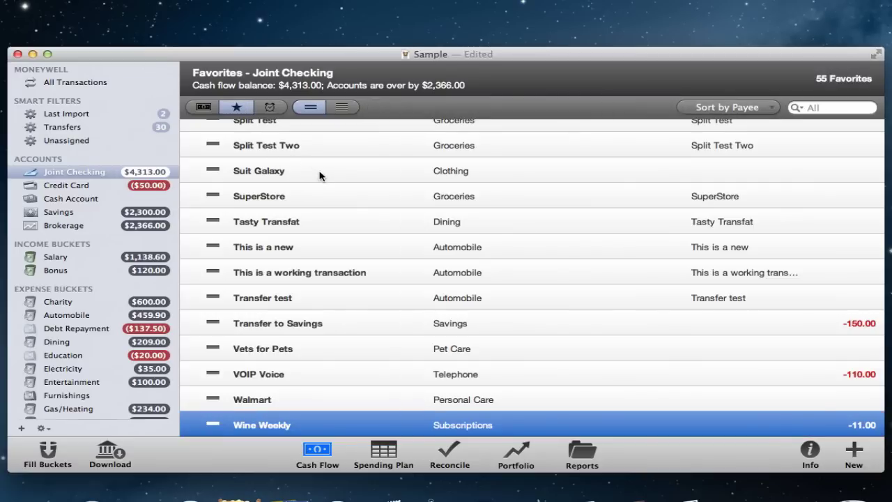
- Open the SuperStore favorite, review the Broadband Barn scheduled payment, then show the Spending Plan
double_click(319, 201)
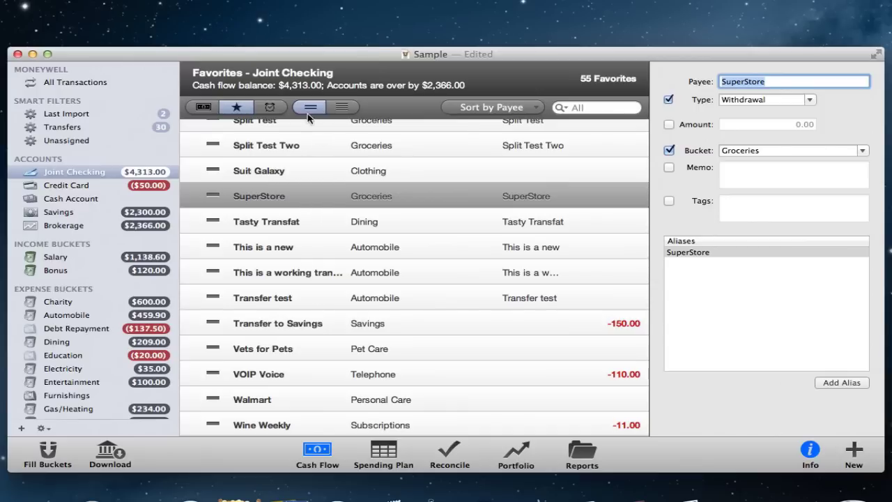
left_click(273, 108)
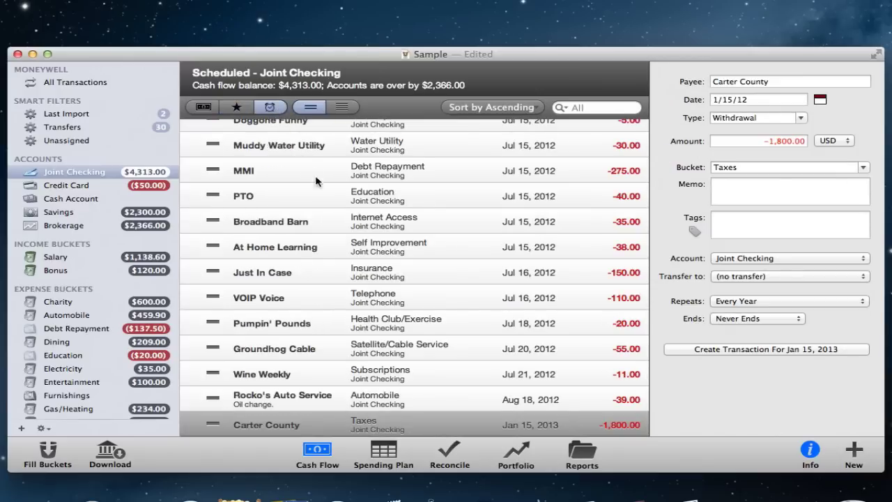
left_click(334, 222)
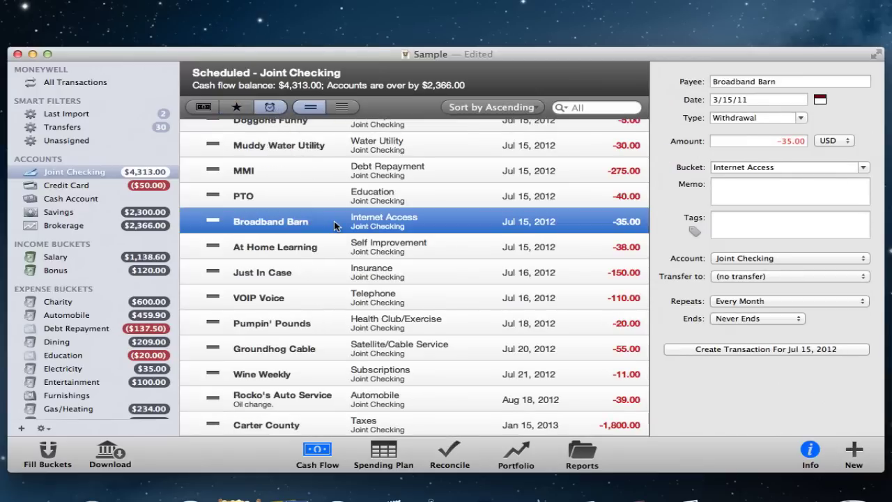
left_click(392, 449)
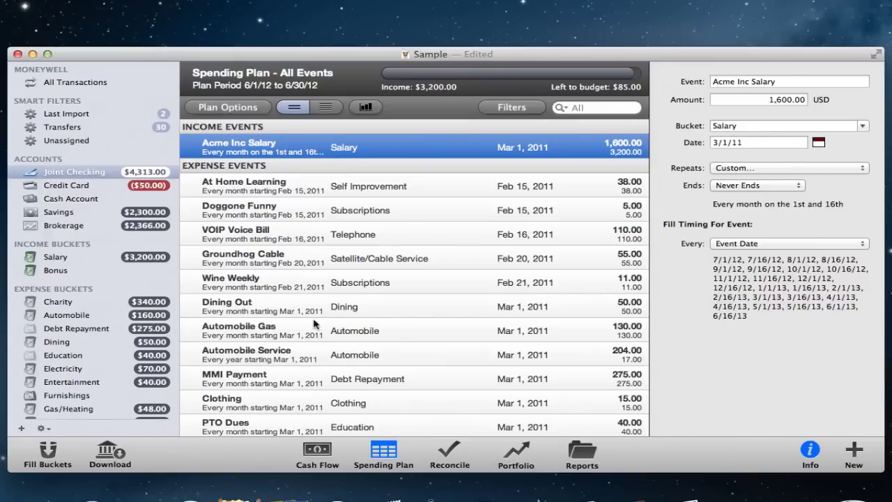
- Filter the plan to Automobile events, show all again, then view the 6/1/12–6/25/12 reconciled statement
left_click(108, 316)
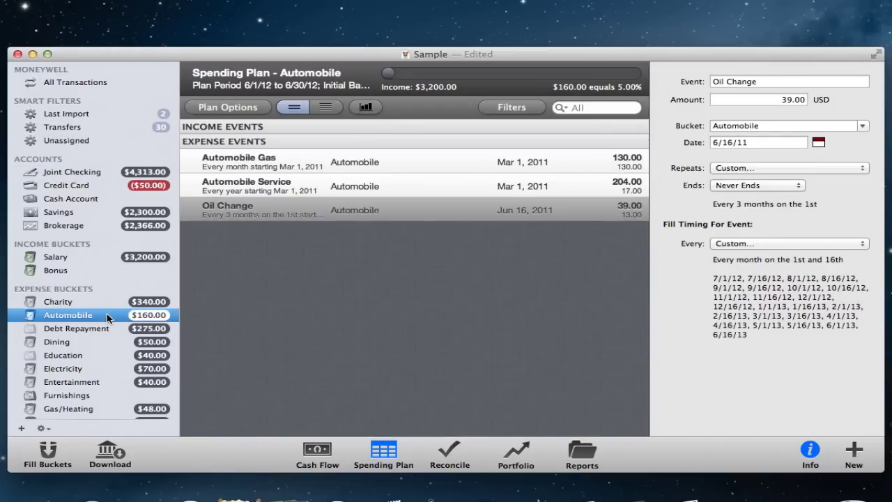
left_click(383, 451)
left_click(450, 453)
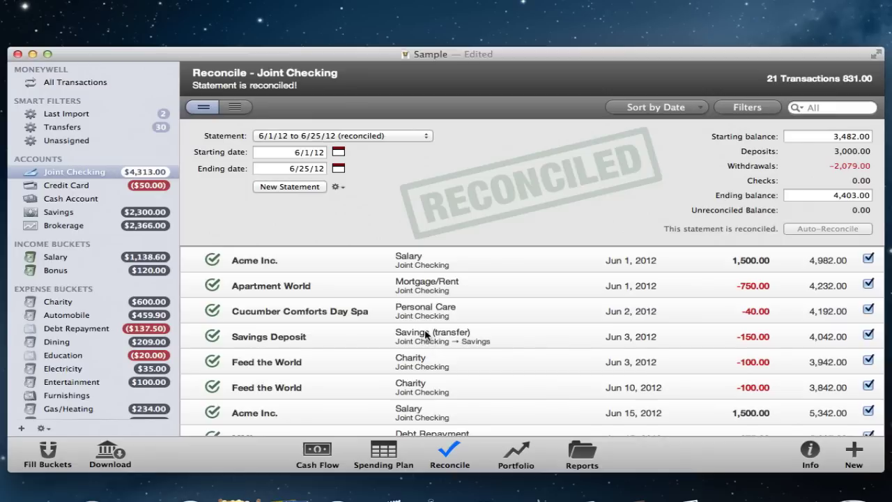
- View the Portfolio's $8,929.00 net worth, then the Bucket Summary (2011) report
left_click(513, 452)
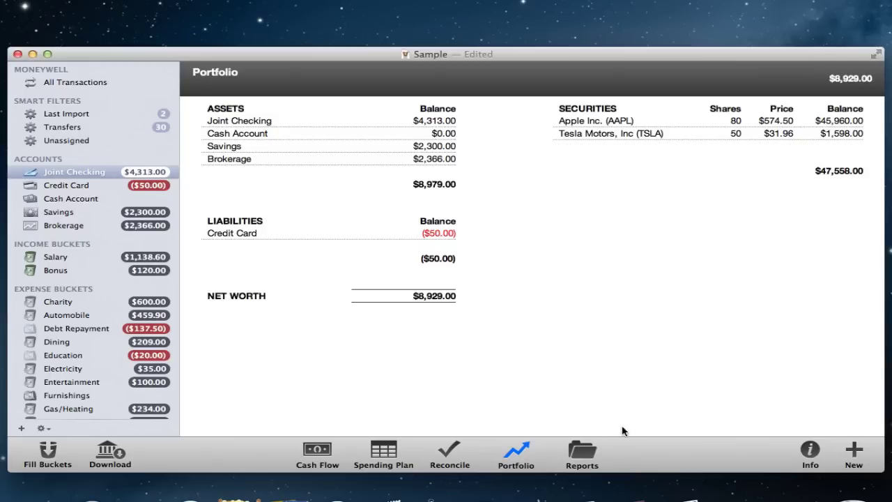
left_click(582, 453)
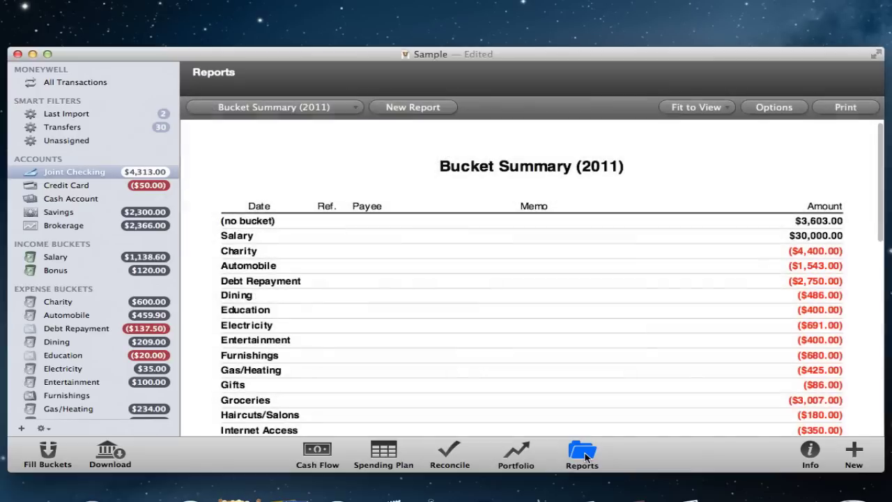
- Load the Transaction Detail (YTD) report with Month to Date dates, then return to the Spending Plan with ⌘2
left_click(331, 112)
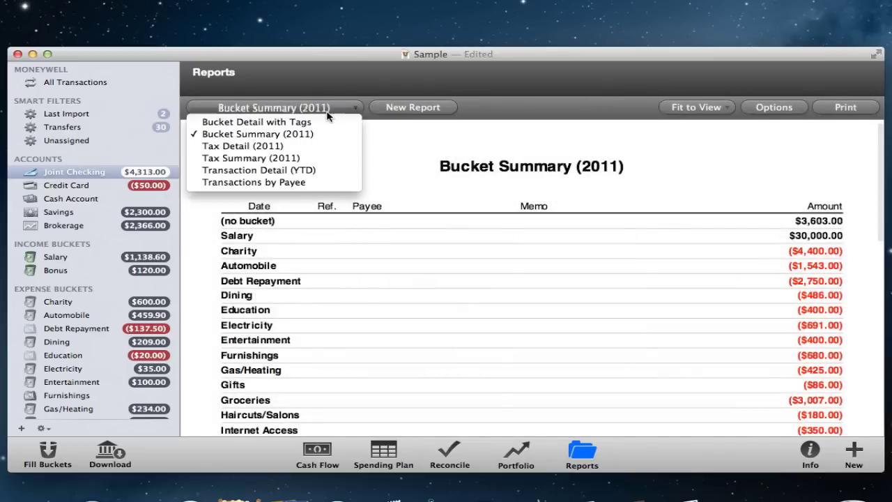
left_click(325, 170)
left_click(774, 107)
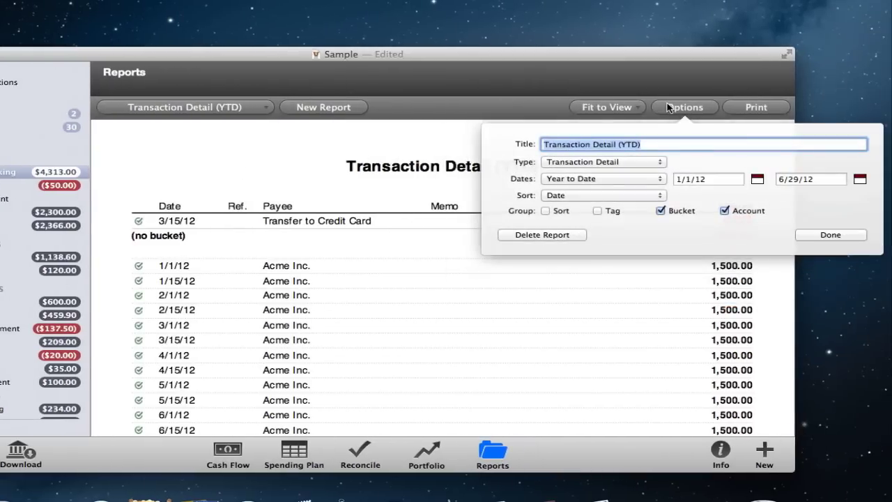
left_click(616, 174)
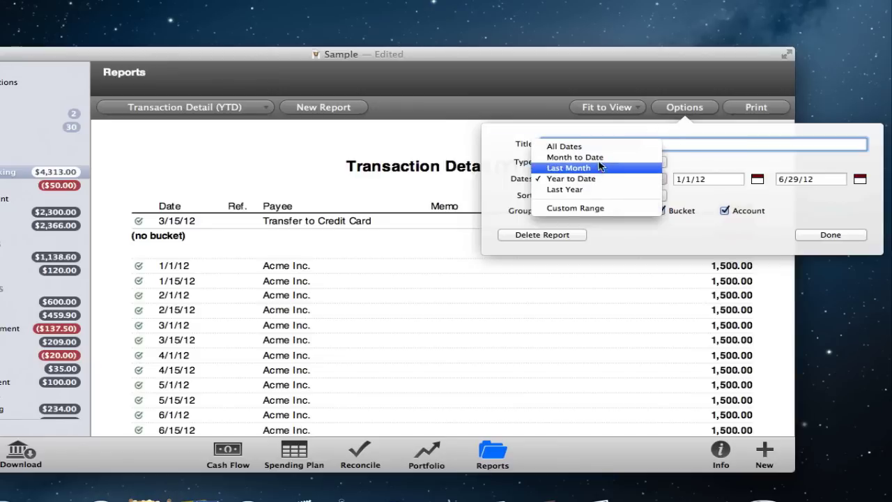
left_click(598, 157)
key("super+2")
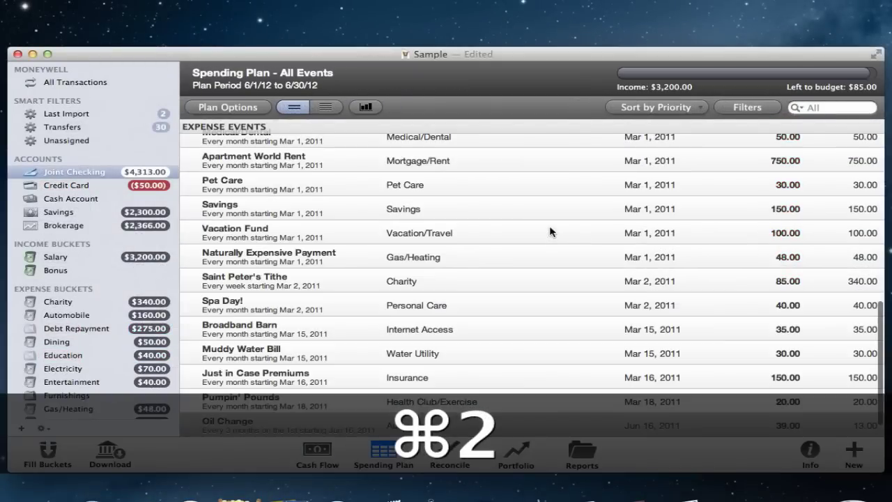
- Cycle through Reconcile, Portfolio and Reports (⌘3–⌘5), ending on the Cash Flow register with ⌘1
key("super+3")
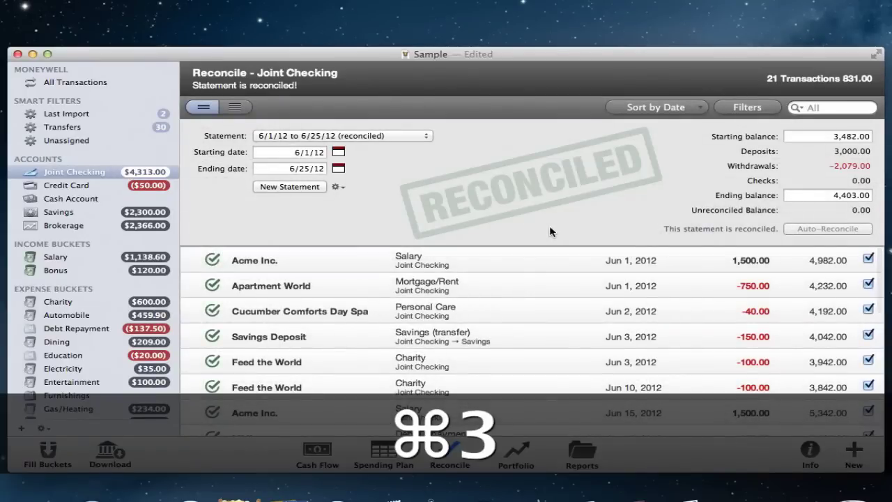
key("super+4")
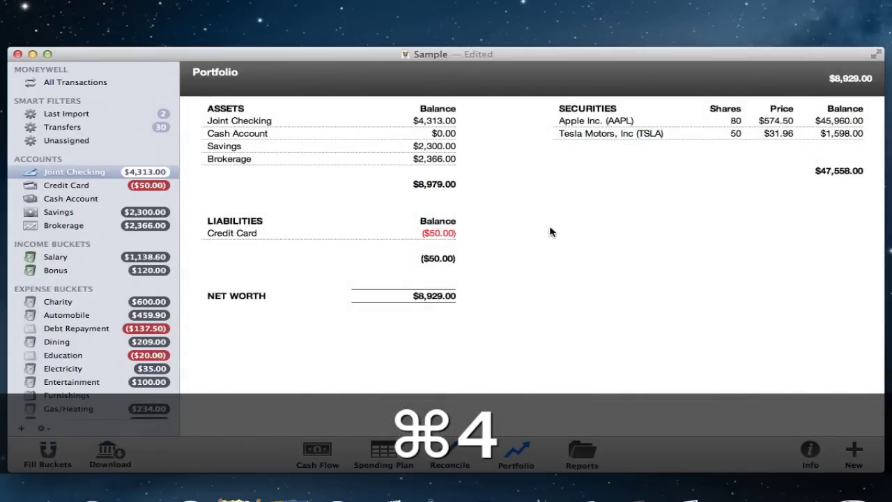
key("super+5")
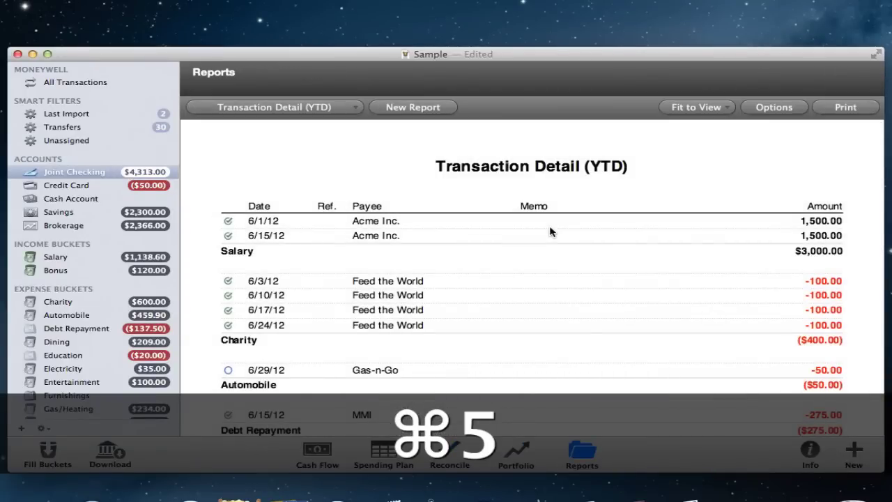
key("super+1")
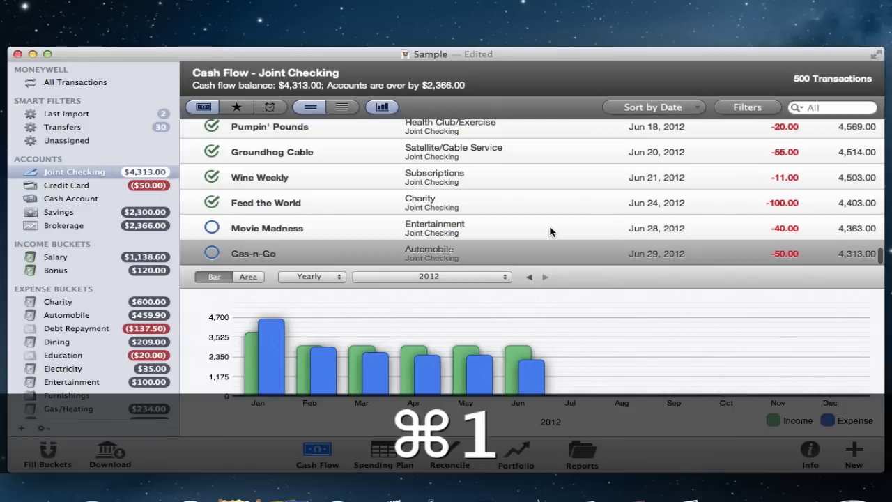
left_click(811, 451)
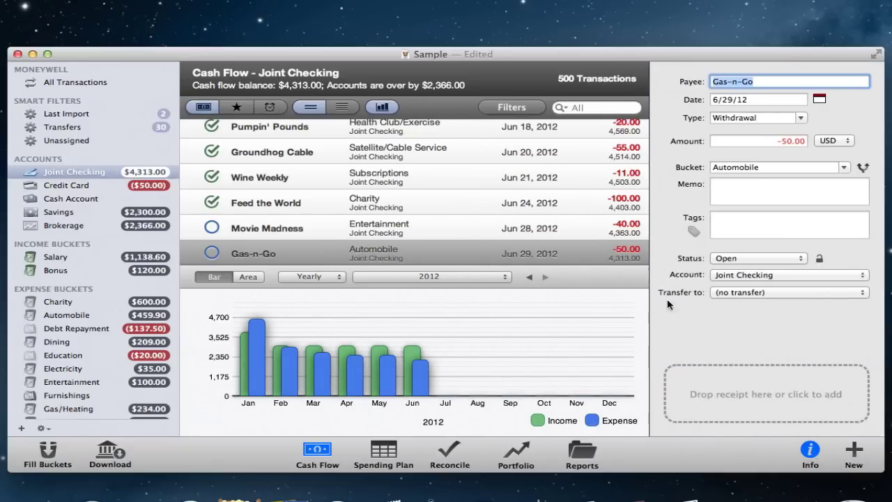
left_click(512, 181)
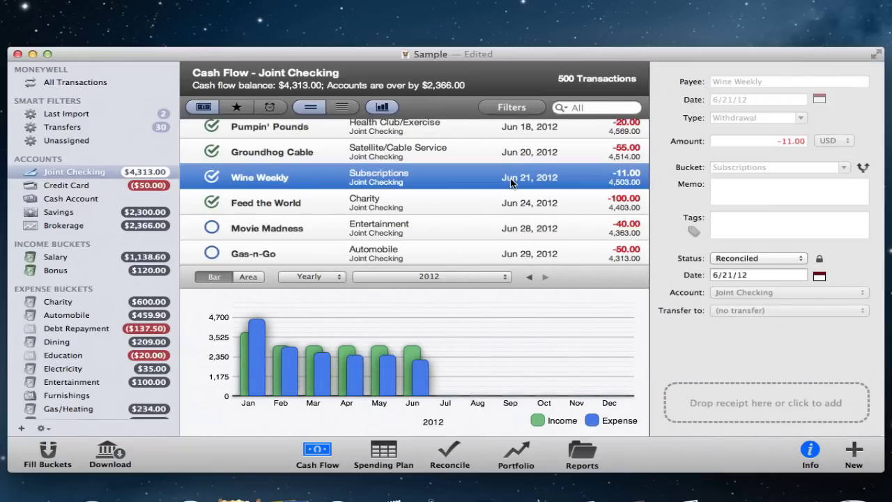
left_click(474, 228)
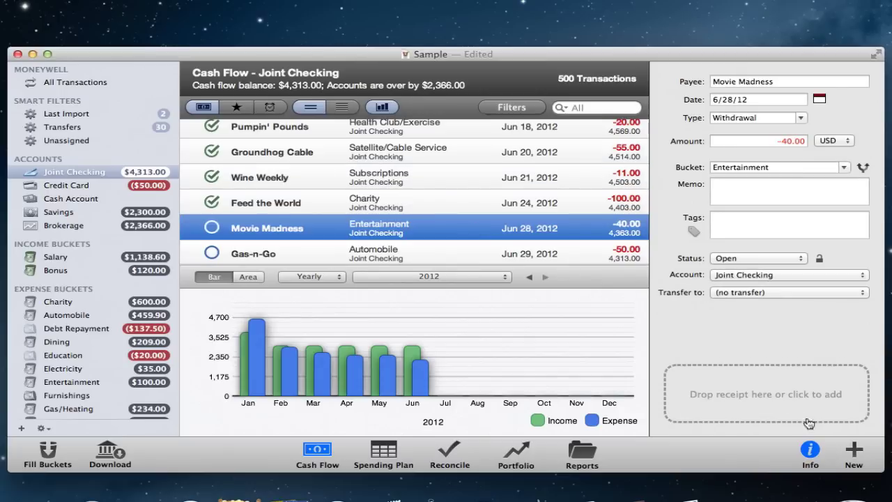
left_click(809, 452)
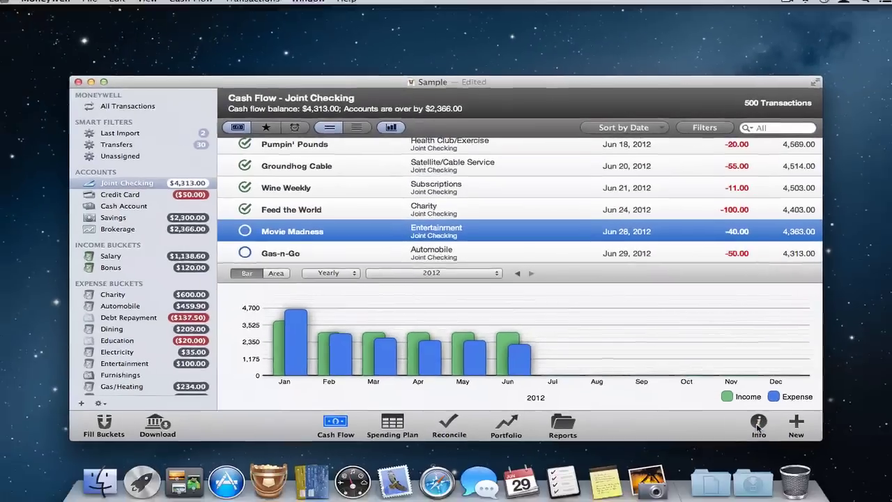